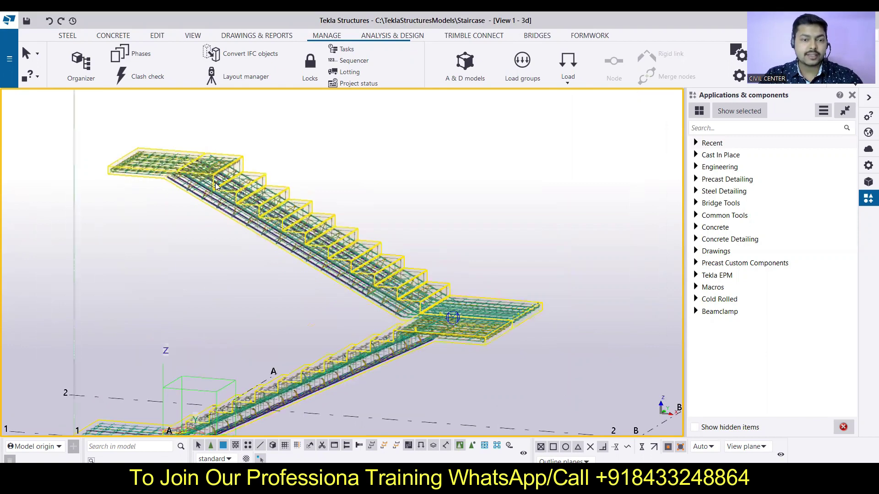
pyautogui.scroll(2, 145, 160)
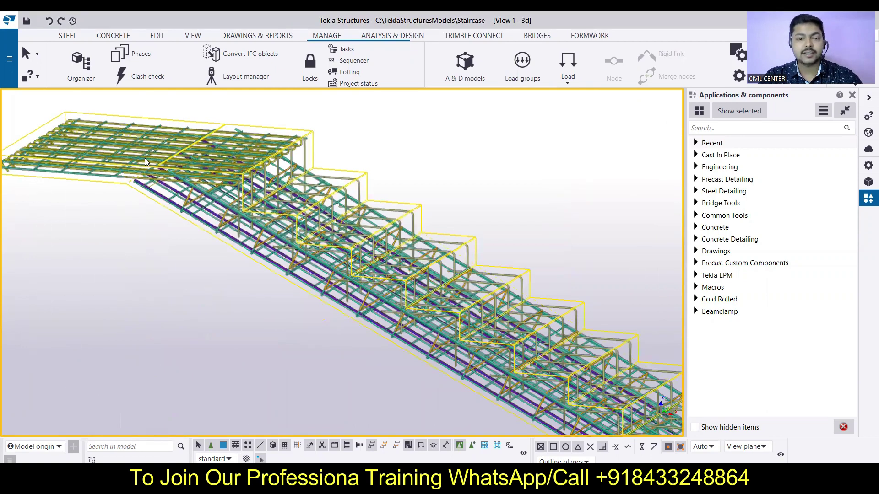
# - Zoom out, render the staircase as solid concrete (Ctrl+4) and recentre it in the view
pyautogui.scroll(-5, 207, 171)
pyautogui.scroll(-1, 207, 171)
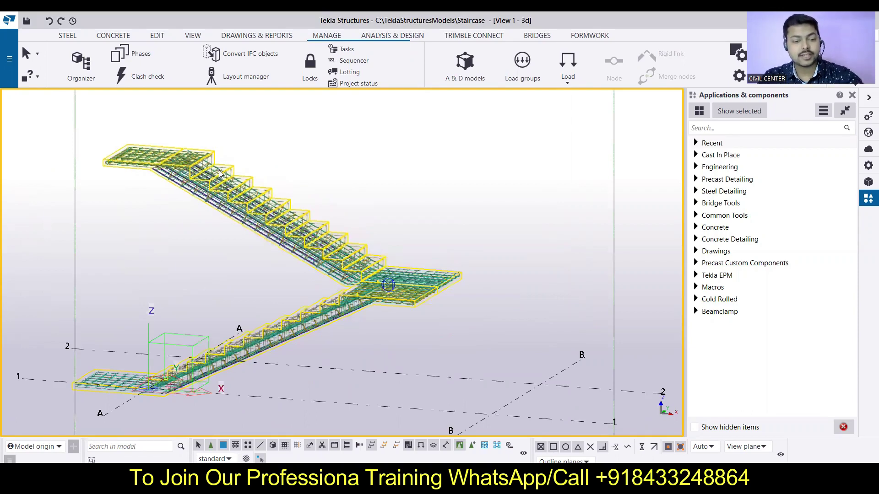
pyautogui.hotkey('ctrl', '4')
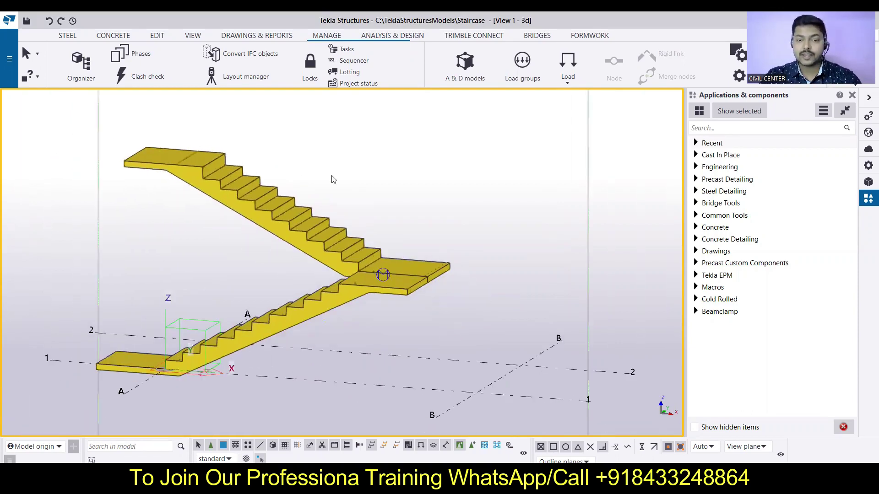
pyautogui.moveTo(331, 179); pyautogui.dragTo(404, 201, button='middle')
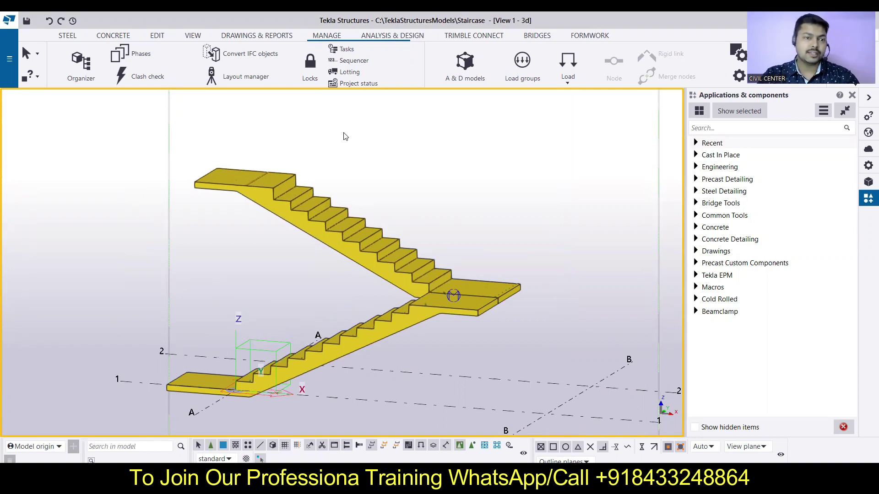
pyautogui.click(122, 37)
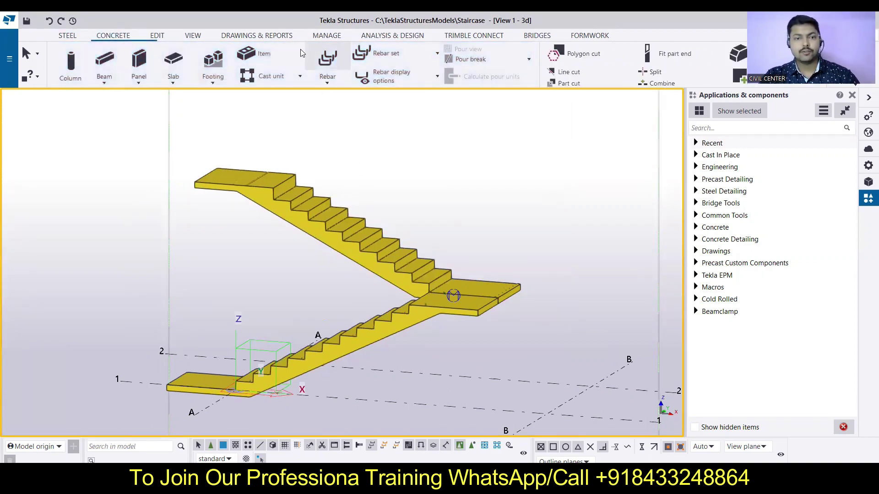
pyautogui.click(325, 36)
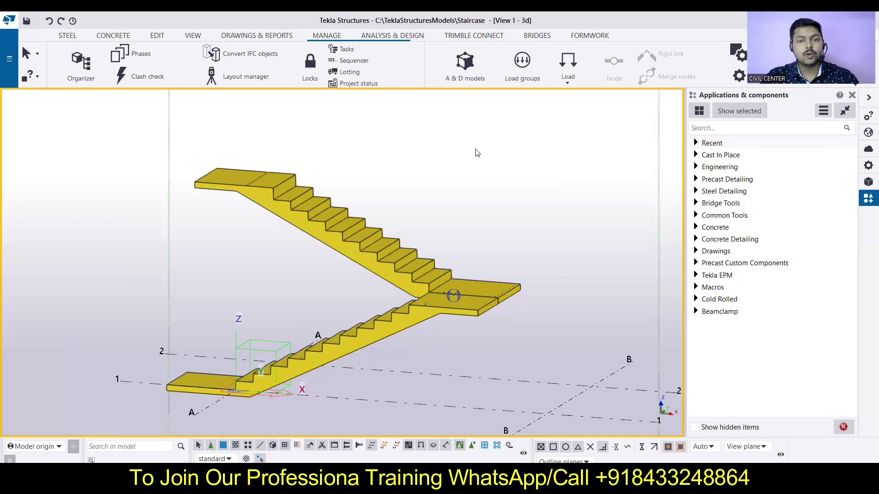
# - Switch back to the see-through rebar display (Ctrl+2) and bring up the Drawings & reports tools
pyautogui.scroll(-2, 477, 154)
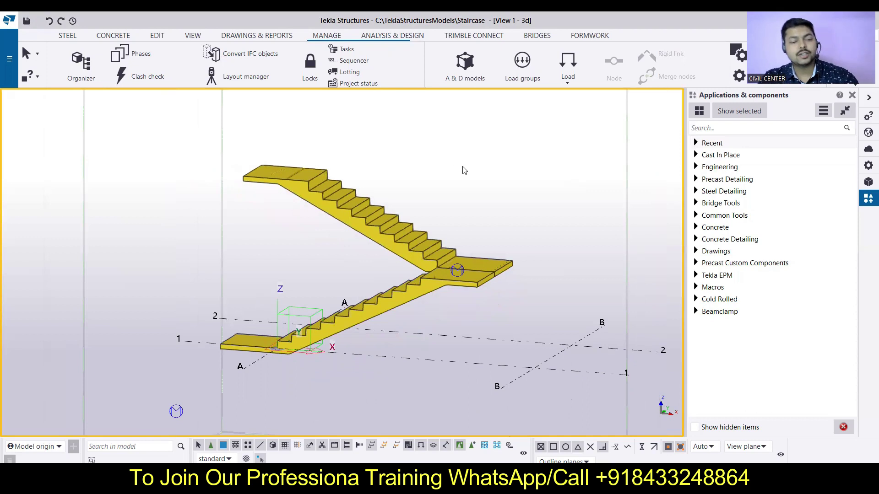
pyautogui.hotkey('ctrl', '2')
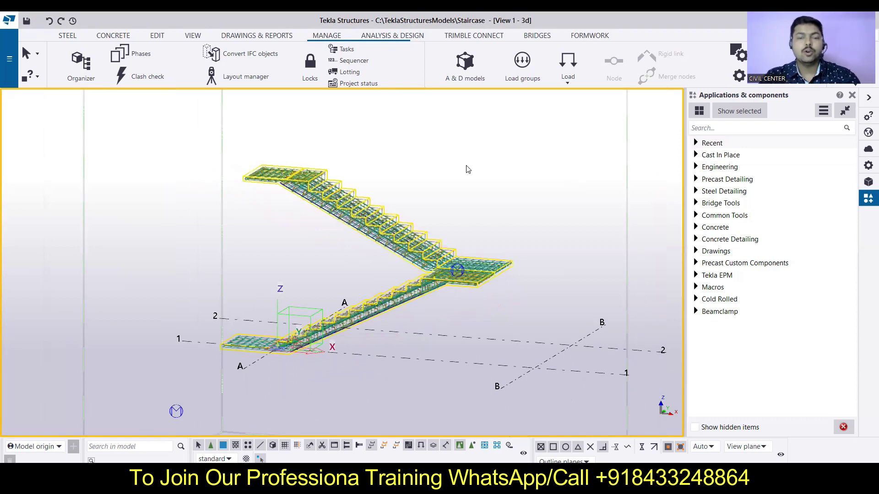
pyautogui.click(233, 40)
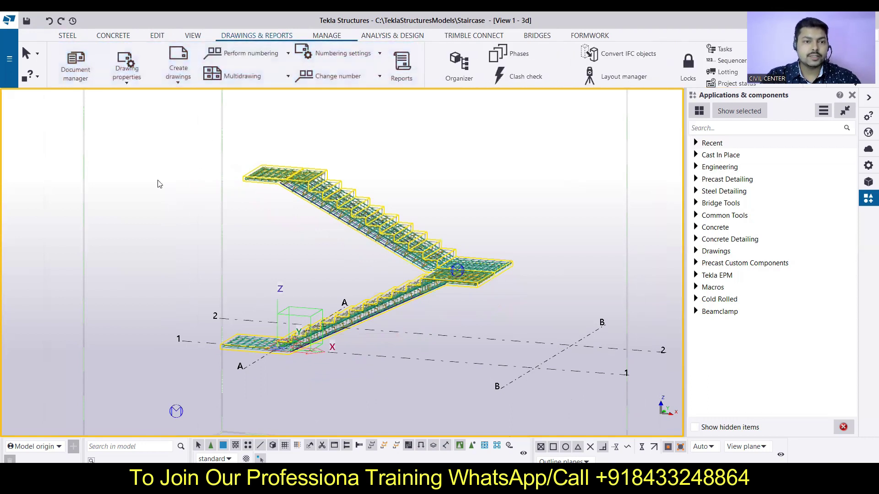
pyautogui.click(245, 60)
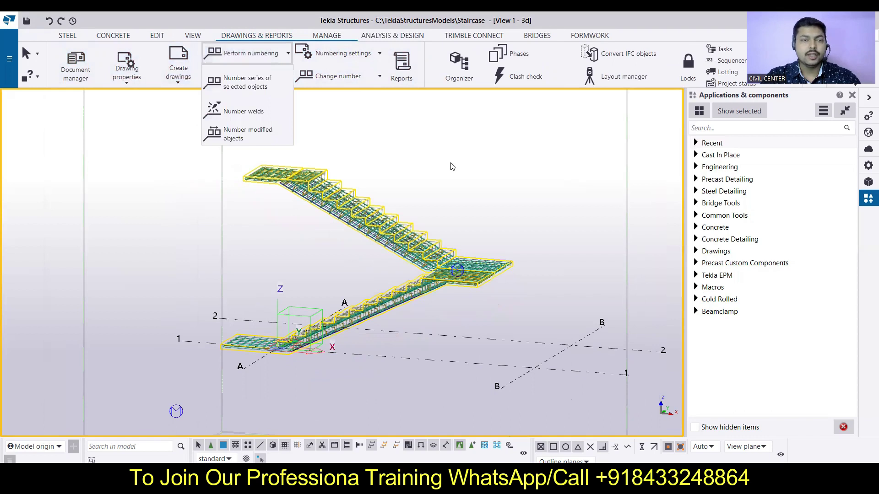
pyautogui.click(439, 173)
# - Box-select the entire staircase and run Number series of selected objects
pyautogui.moveTo(129, 126); pyautogui.dragTo(535, 375)
pyautogui.click(248, 59)
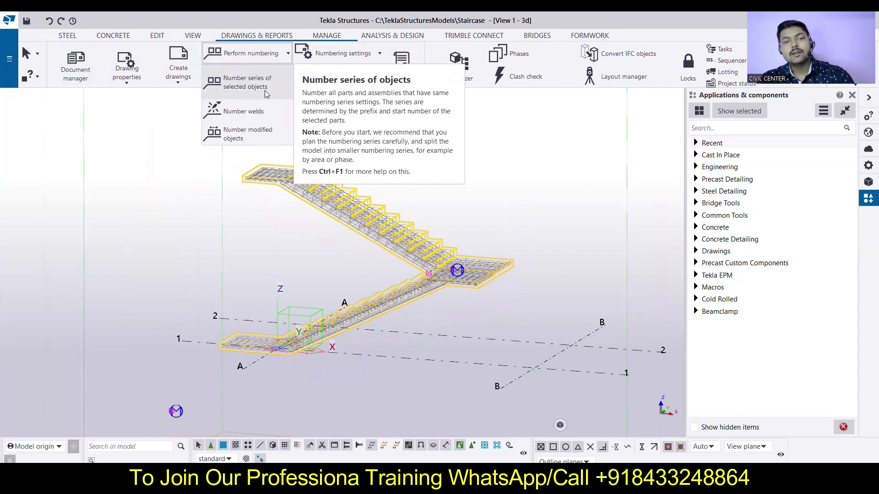
pyautogui.click(265, 91)
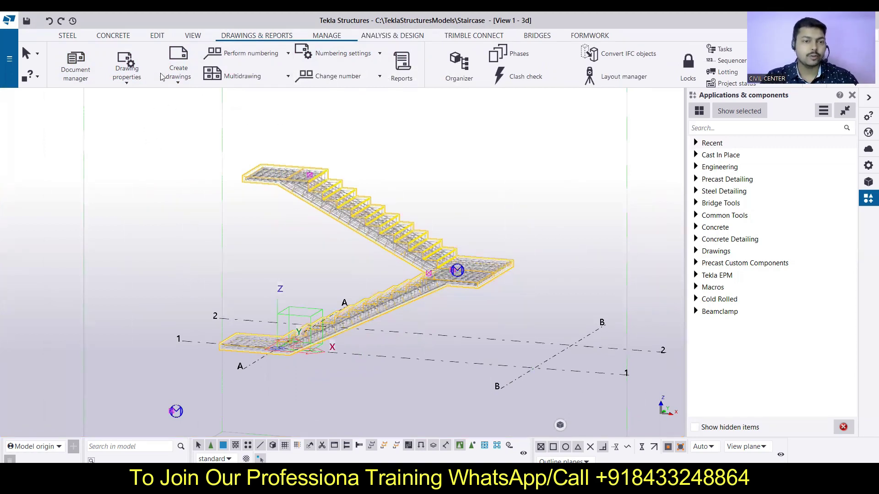
# - Create a GA drawing of the GRID @1 view with Open drawing ticked
pyautogui.click(179, 82)
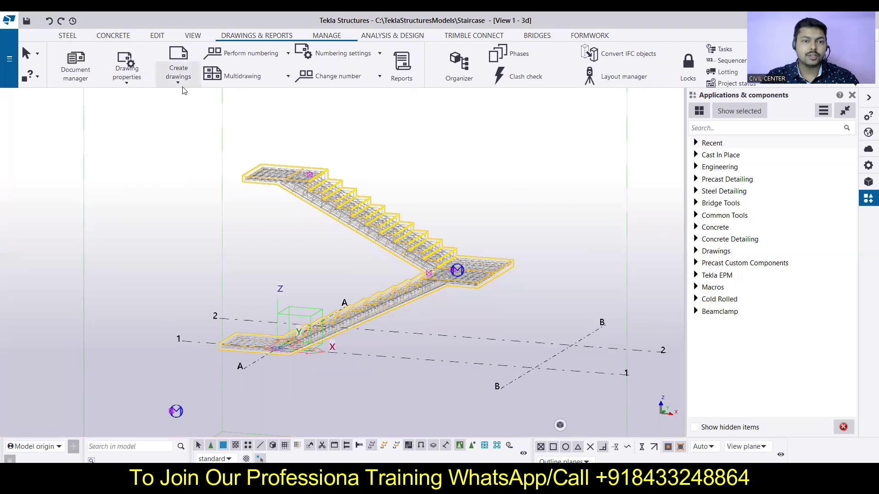
pyautogui.click(206, 195)
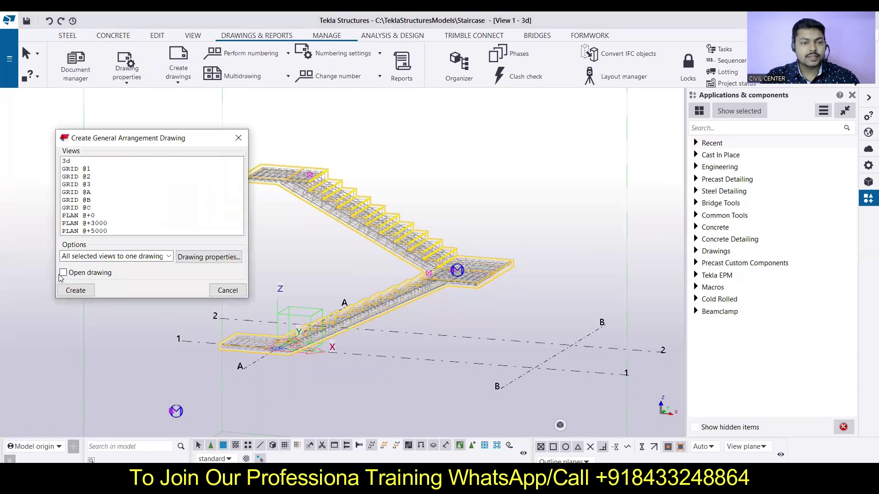
pyautogui.click(63, 272)
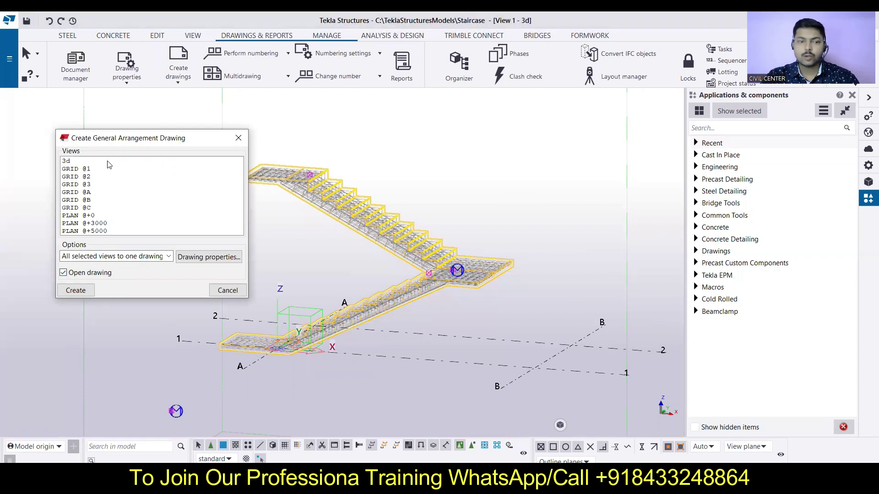
pyautogui.click(66, 162)
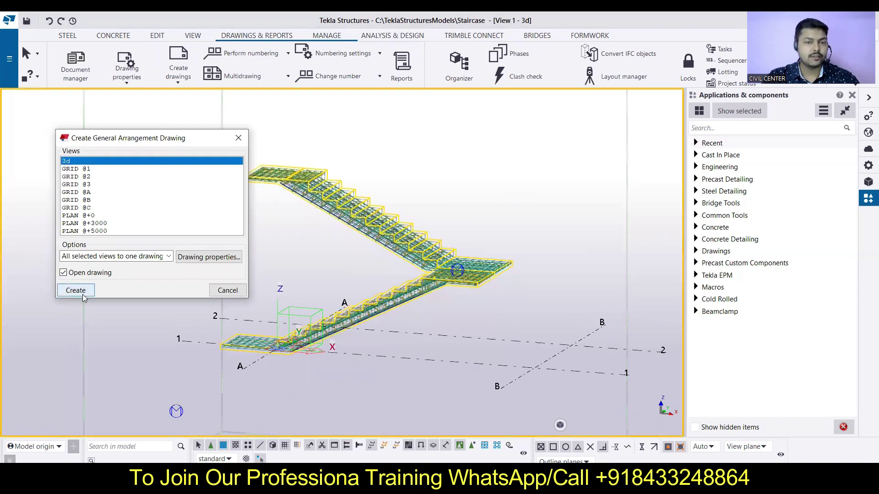
pyautogui.click(71, 170)
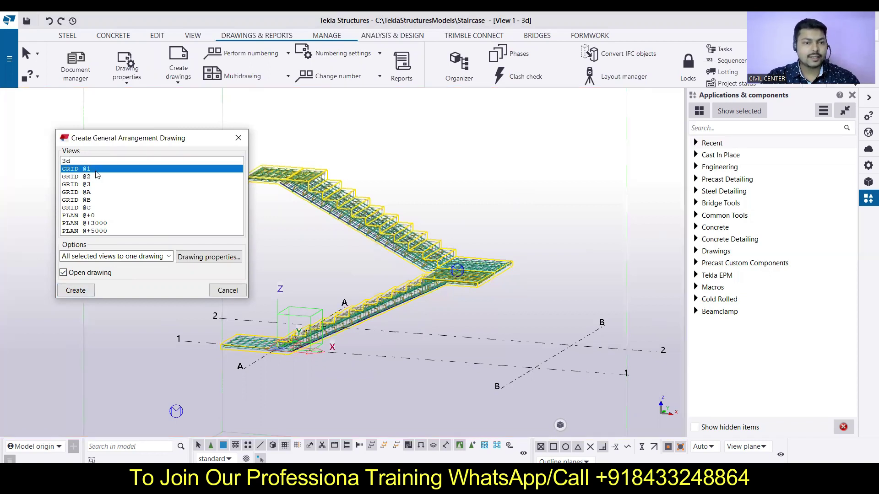
pyautogui.click(76, 291)
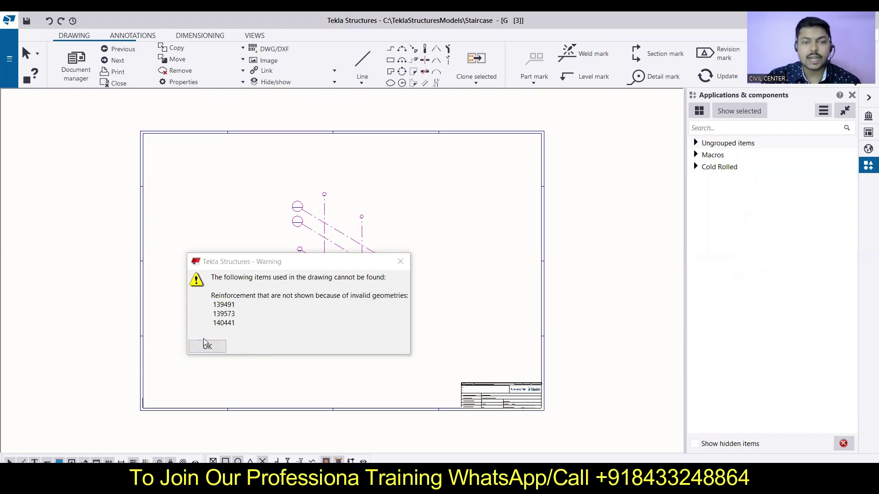
# - Dismiss the reinforcement warning, zoom around to check the stair rebar, then close the GRID @1 drawing
pyautogui.press('Return')
pyautogui.scroll(10, 370, 245)
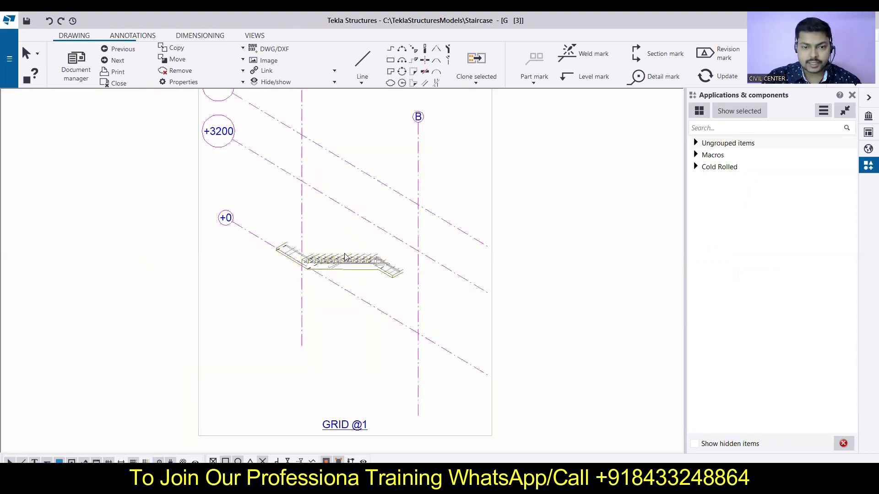
pyautogui.scroll(-10, 371, 245)
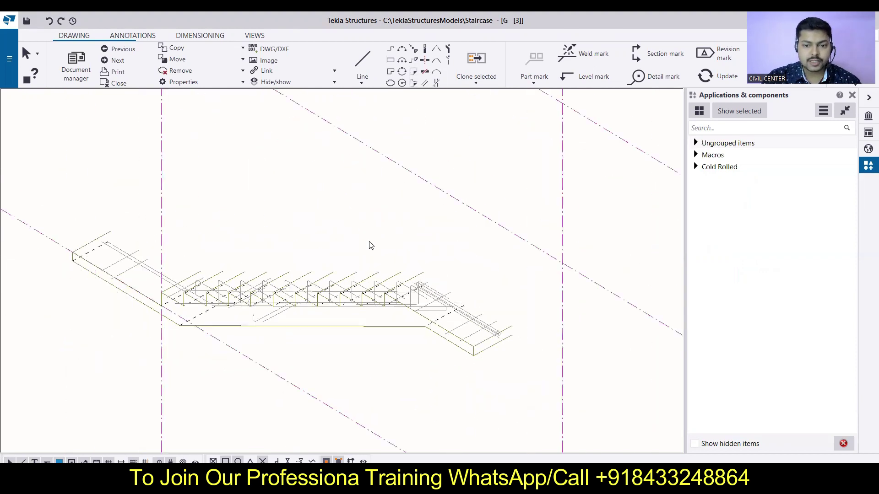
pyautogui.scroll(-3, 229, 248)
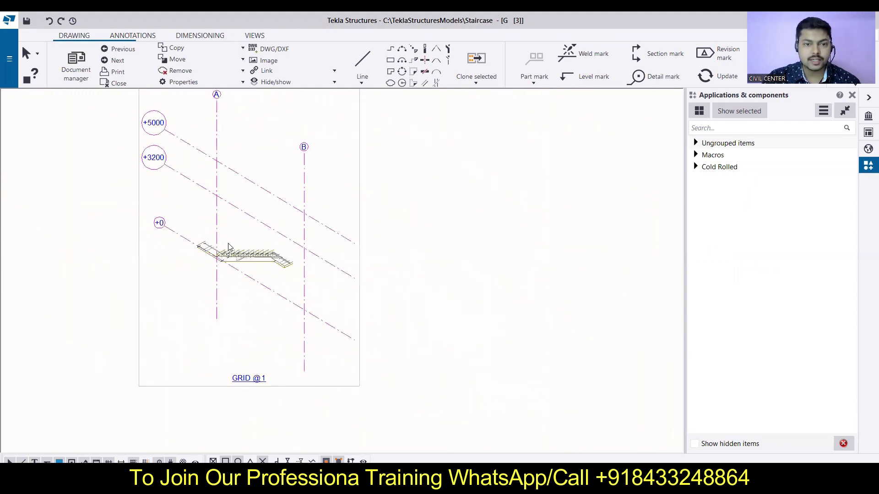
pyautogui.scroll(2, 308, 252)
pyautogui.scroll(-1, 308, 251)
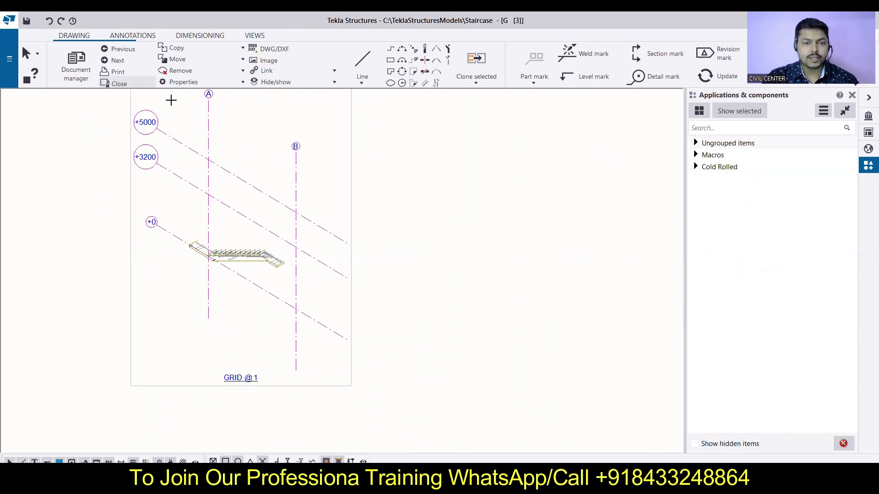
pyautogui.click(118, 84)
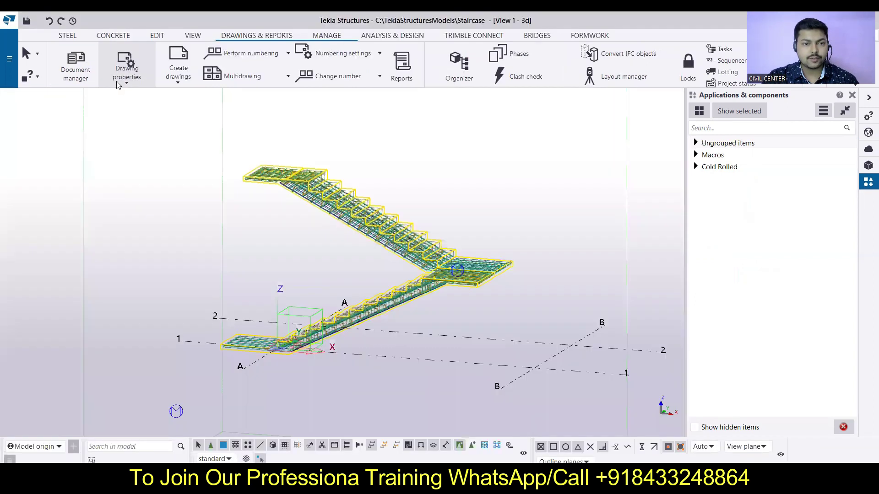
# - In Document manager, select the STANDARD GA drawing marked [2] and open it
pyautogui.click(76, 74)
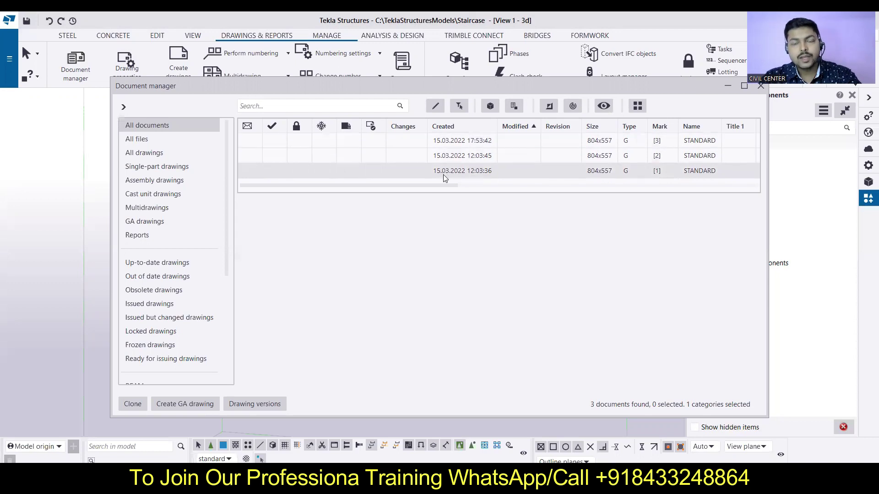
pyautogui.click(460, 145)
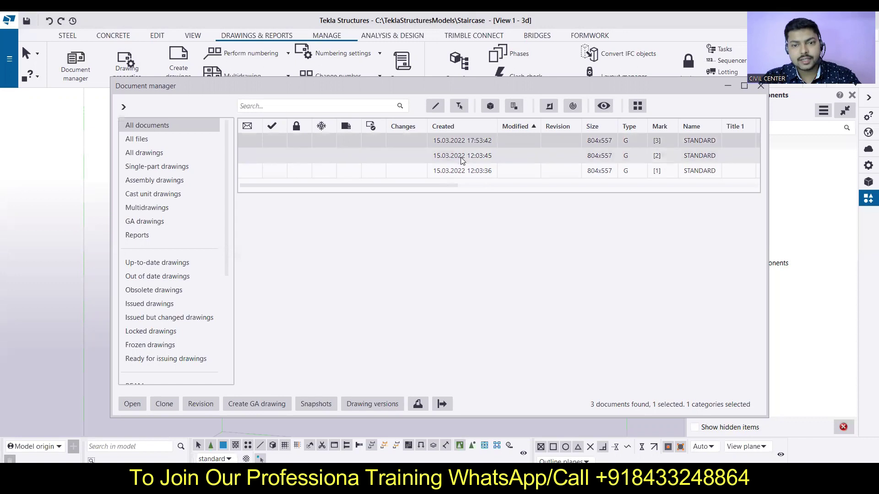
pyautogui.click(462, 157)
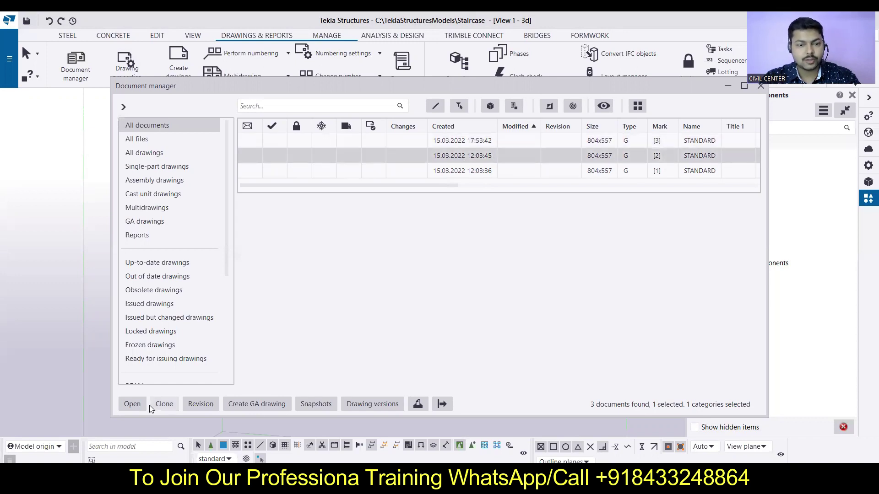
pyautogui.click(132, 404)
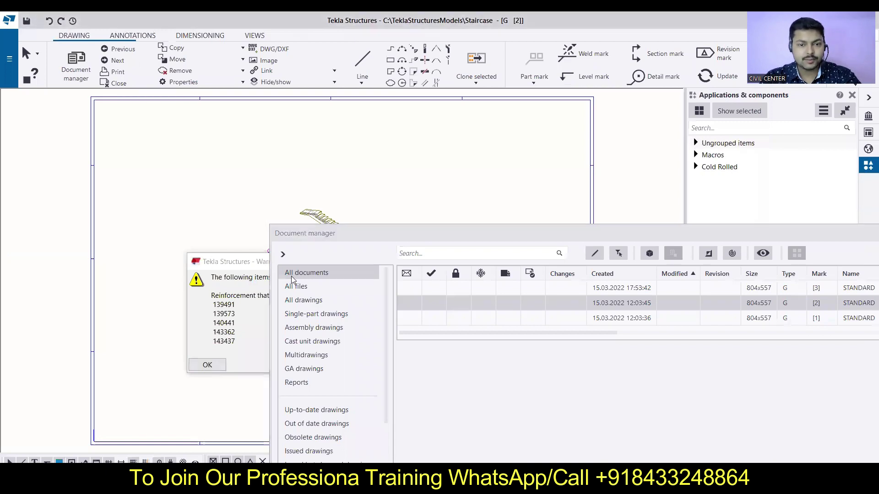
# - Dismiss the warning, close Document manager, and frame the staircase in drawing G [2]
pyautogui.press('Return')
pyautogui.scroll(5, 274, 215)
pyautogui.moveTo(435, 199); pyautogui.dragTo(197, 231, button='middle')
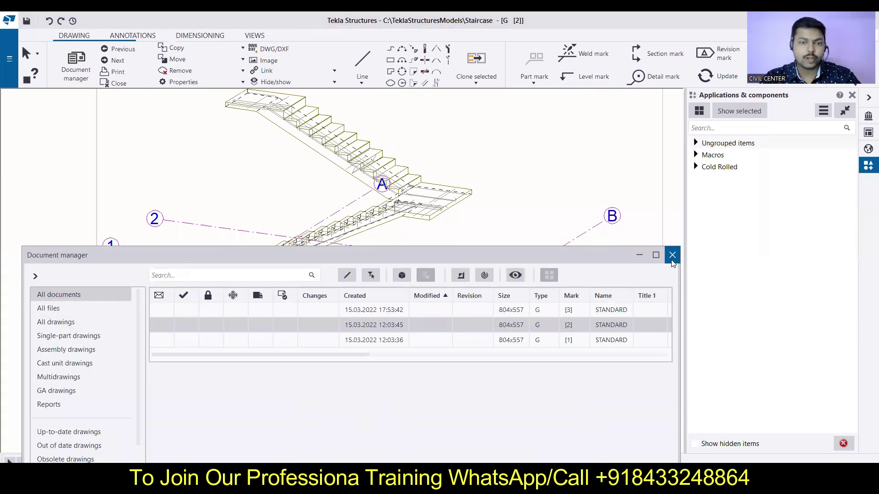
pyautogui.click(671, 255)
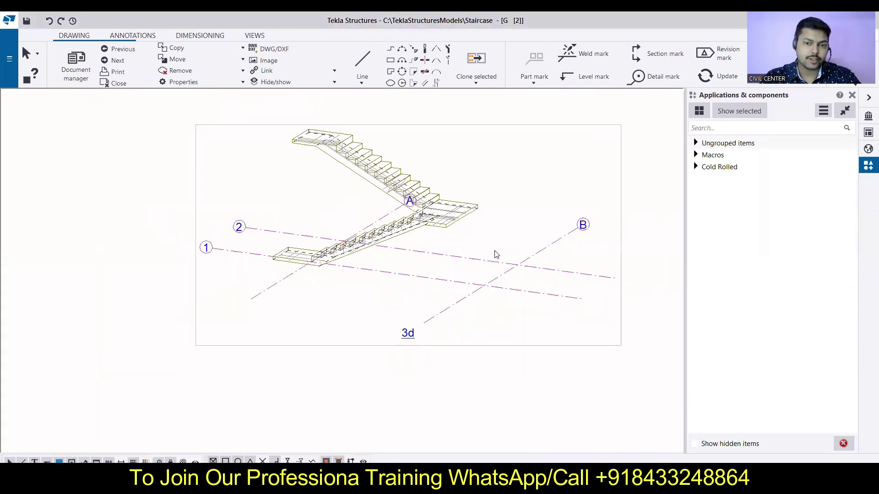
pyautogui.scroll(-2, 497, 255)
pyautogui.moveTo(497, 255); pyautogui.dragTo(440, 289, button='middle')
pyautogui.scroll(2, 415, 300)
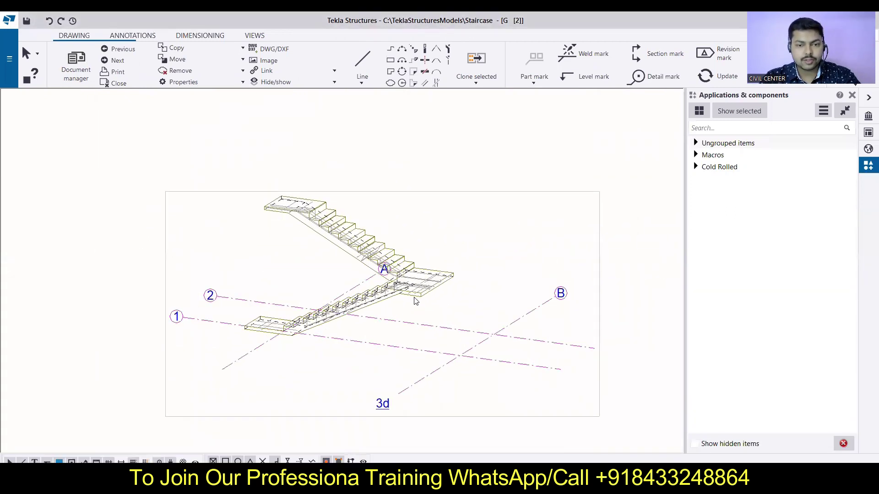
pyautogui.scroll(1, 416, 300)
pyautogui.scroll(1, 319, 232)
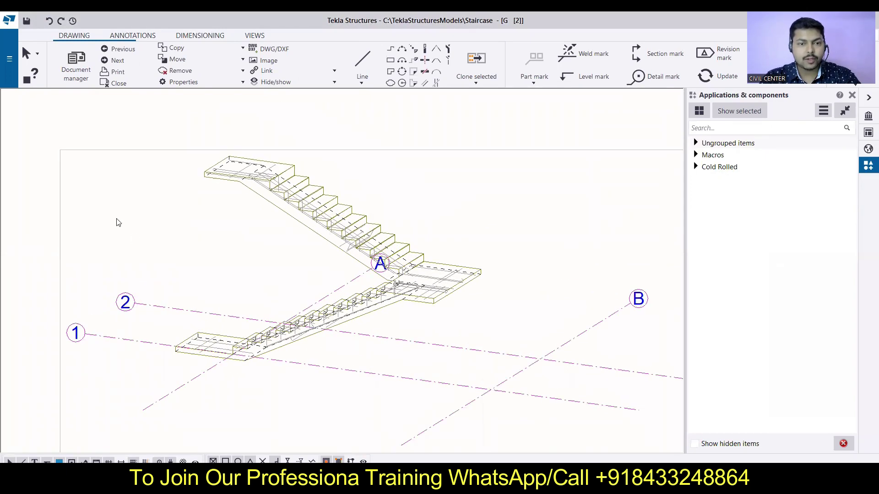
# - Set 'Visibility of reinforcing bars in group' to all for the staircase rebars and apply with Modify
pyautogui.doubleClick(276, 194)
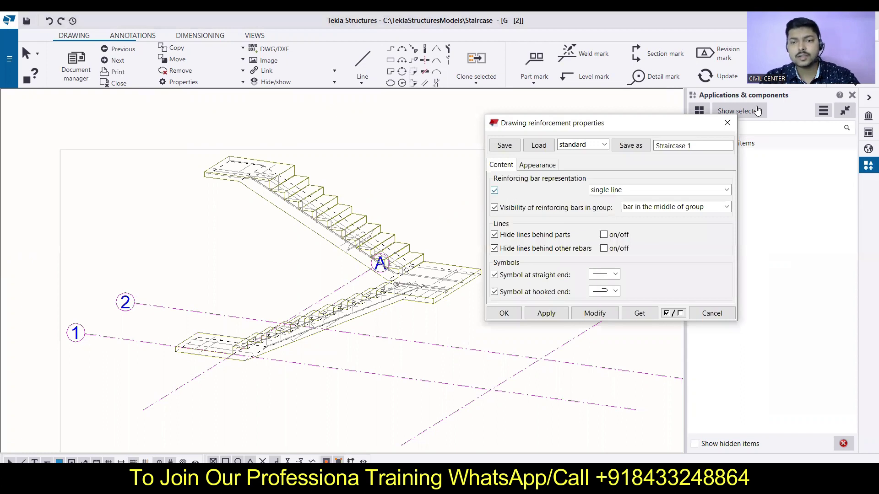
pyautogui.moveTo(634, 130); pyautogui.dragTo(706, 164)
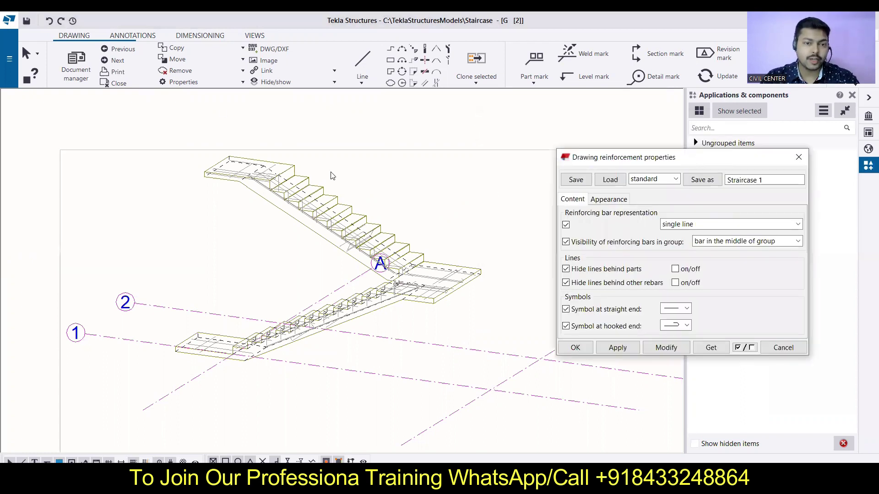
pyautogui.moveTo(144, 136); pyautogui.dragTo(505, 427)
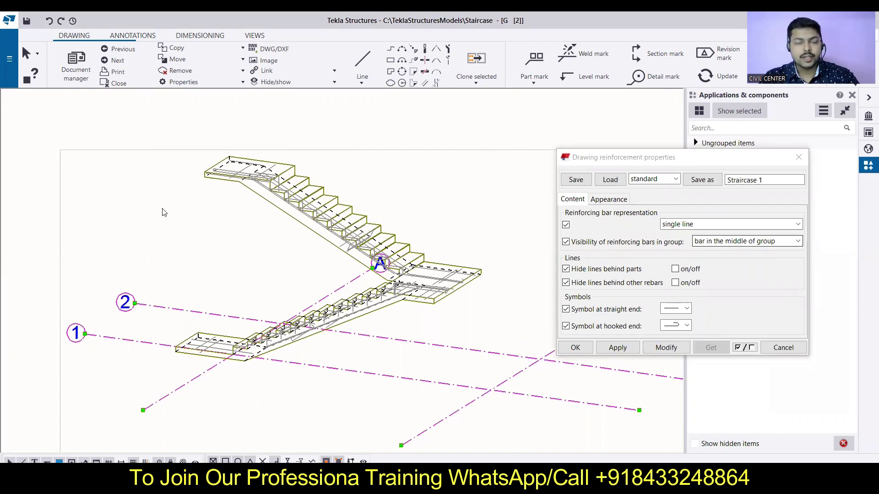
pyautogui.scroll(5, 280, 168)
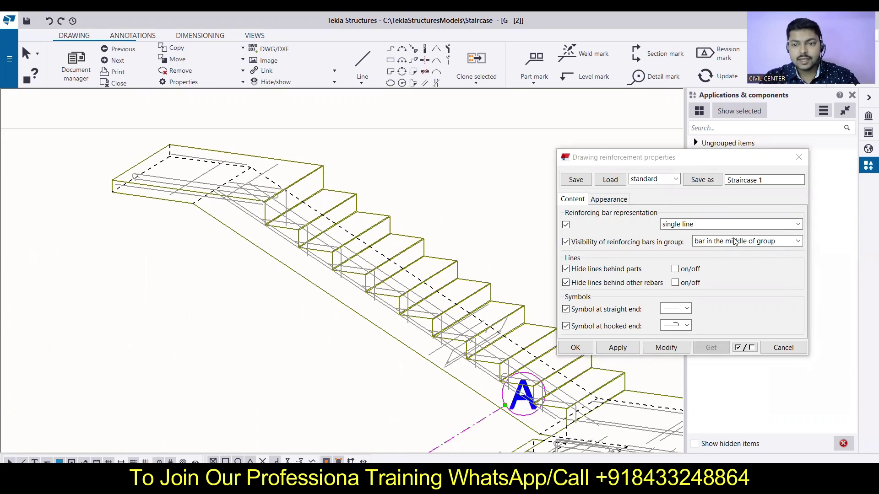
pyautogui.scroll(-4, 314, 212)
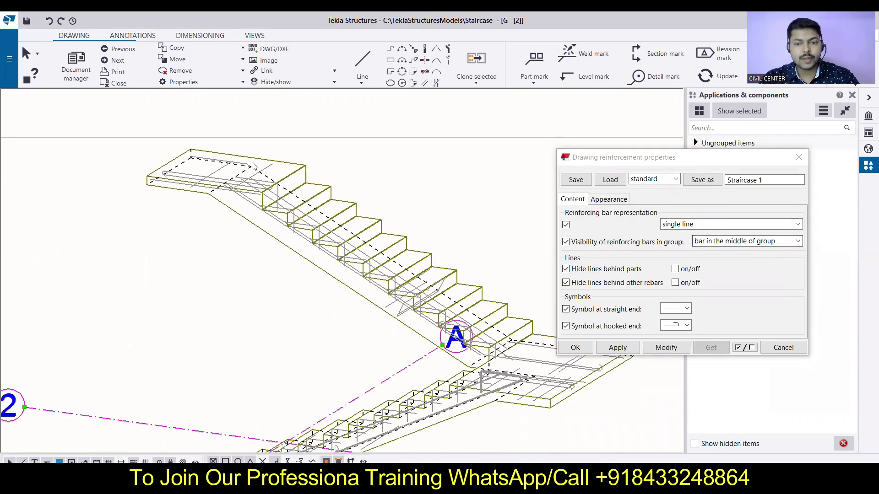
pyautogui.scroll(1, 477, 329)
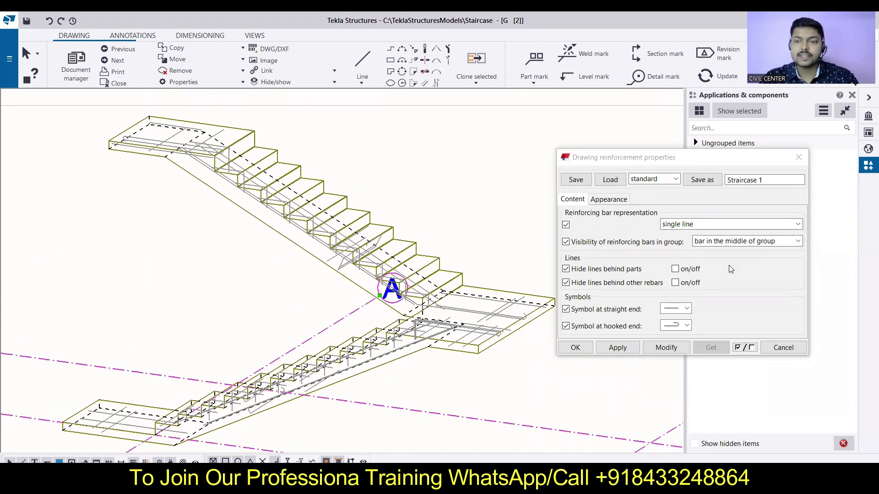
pyautogui.click(741, 241)
pyautogui.click(726, 250)
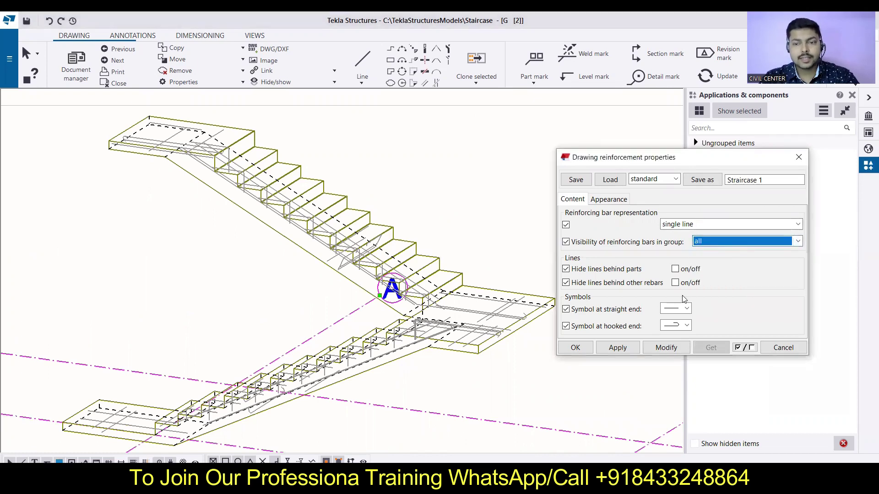
pyautogui.click(666, 349)
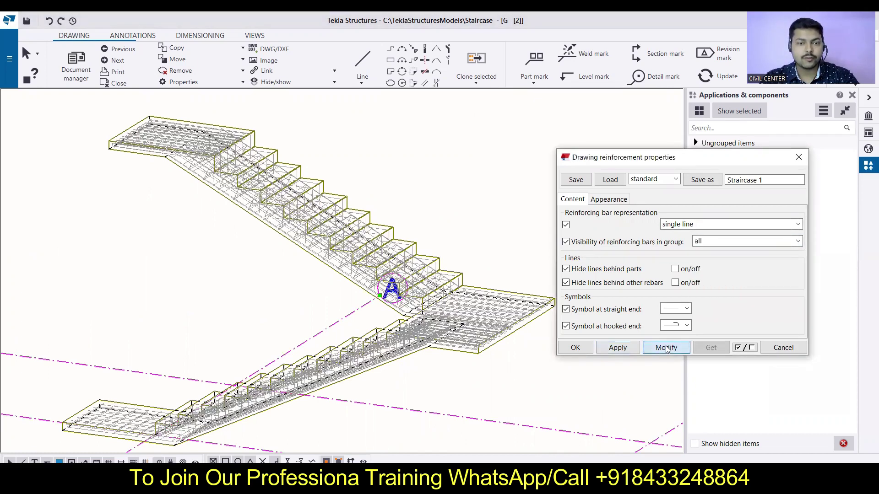
pyautogui.scroll(2, 506, 229)
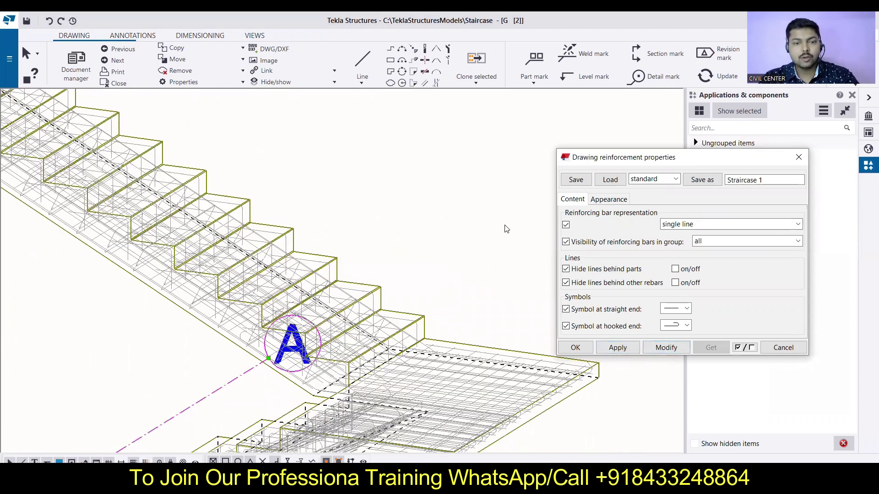
pyautogui.scroll(-1, 506, 229)
pyautogui.scroll(-2, 506, 229)
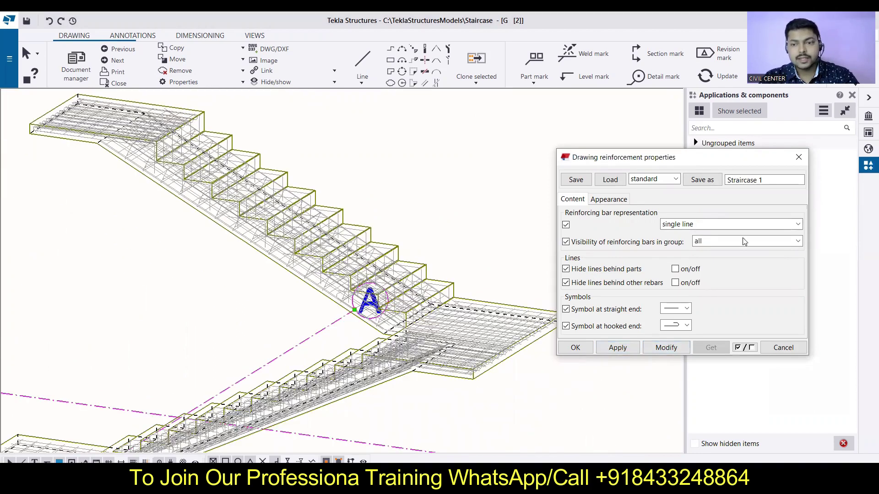
# - Try double line, single line with filled ends, and filled line rebar representations, applying each
pyautogui.click(729, 224)
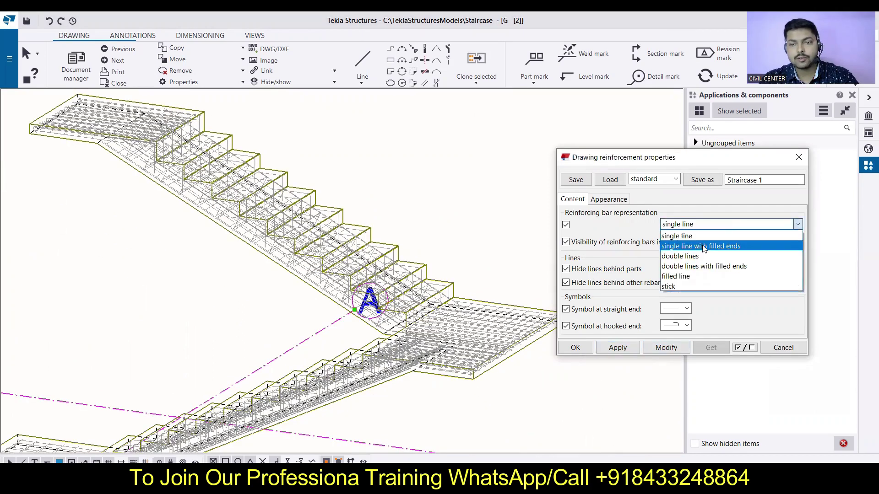
pyautogui.click(699, 257)
pyautogui.click(666, 350)
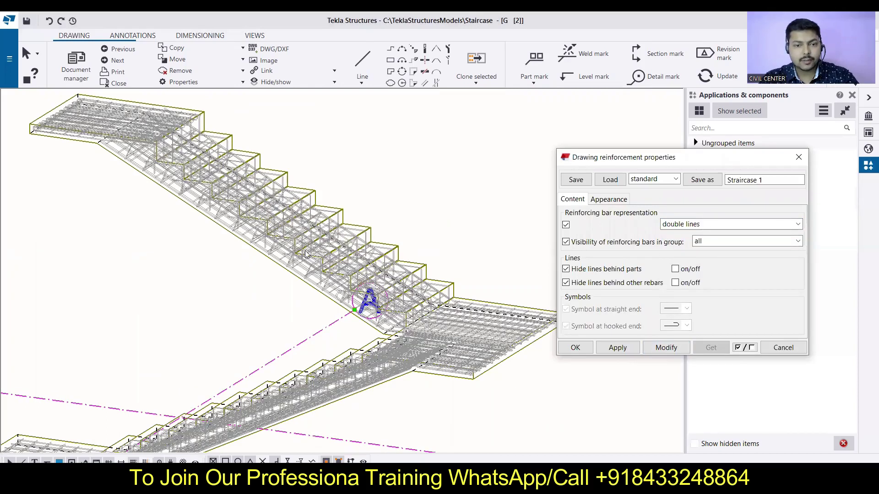
pyautogui.scroll(4, 281, 251)
pyautogui.scroll(2, 192, 270)
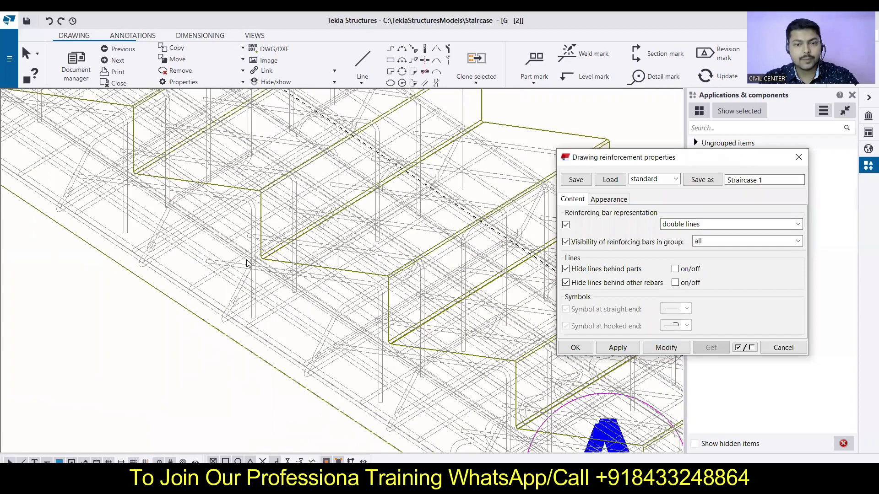
pyautogui.click(696, 227)
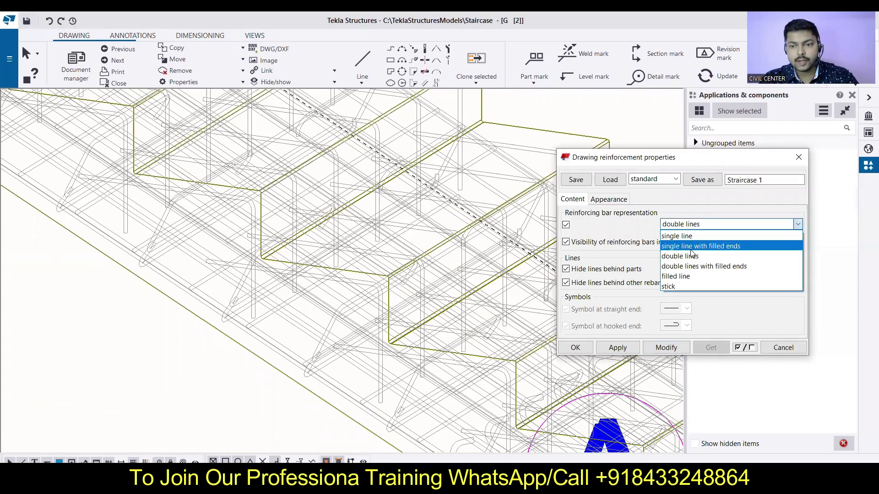
pyautogui.click(691, 248)
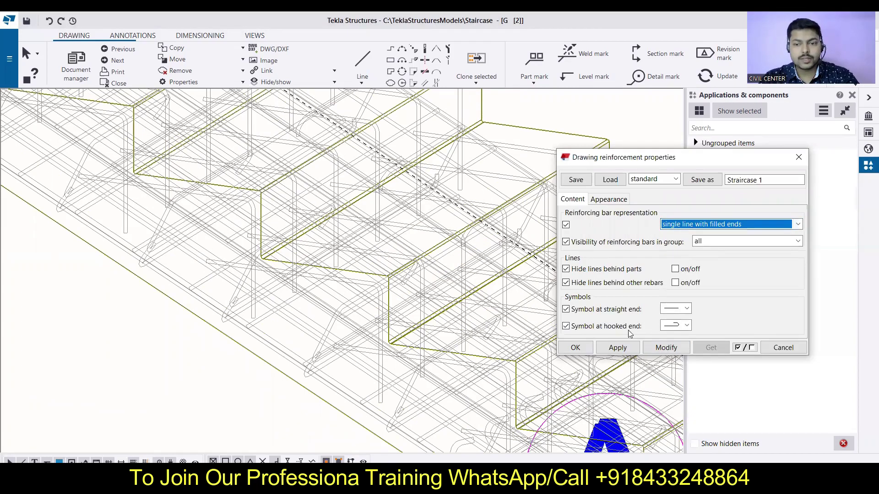
pyautogui.click(666, 348)
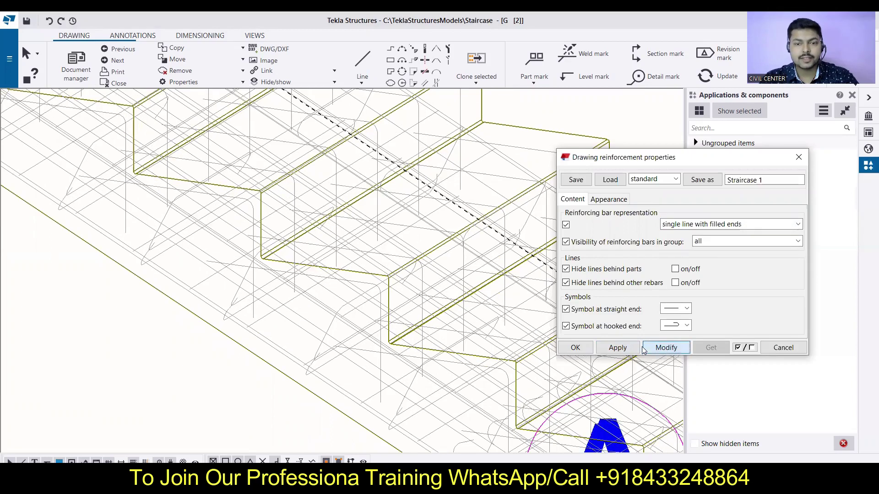
pyautogui.click(728, 225)
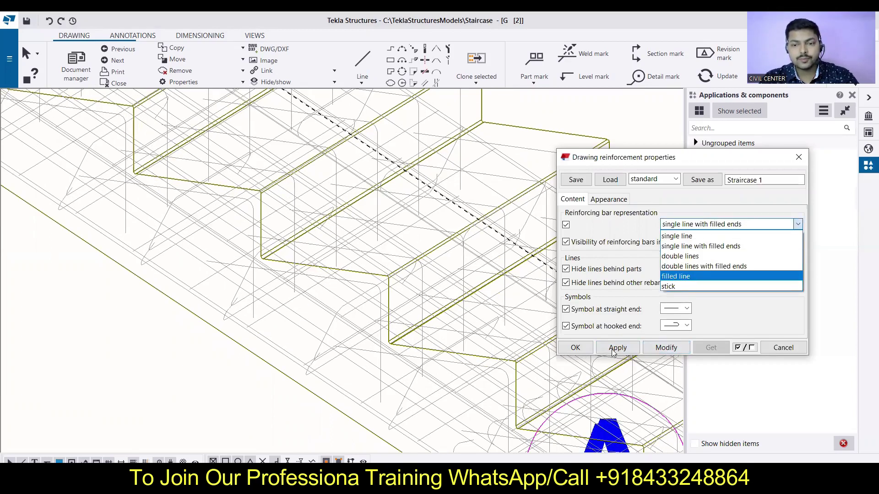
pyautogui.click(697, 277)
pyautogui.click(666, 348)
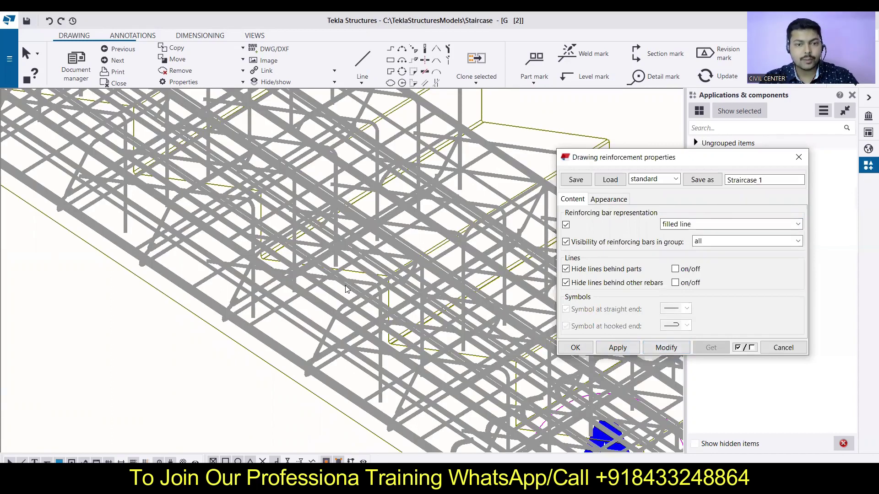
pyautogui.scroll(-3, 242, 204)
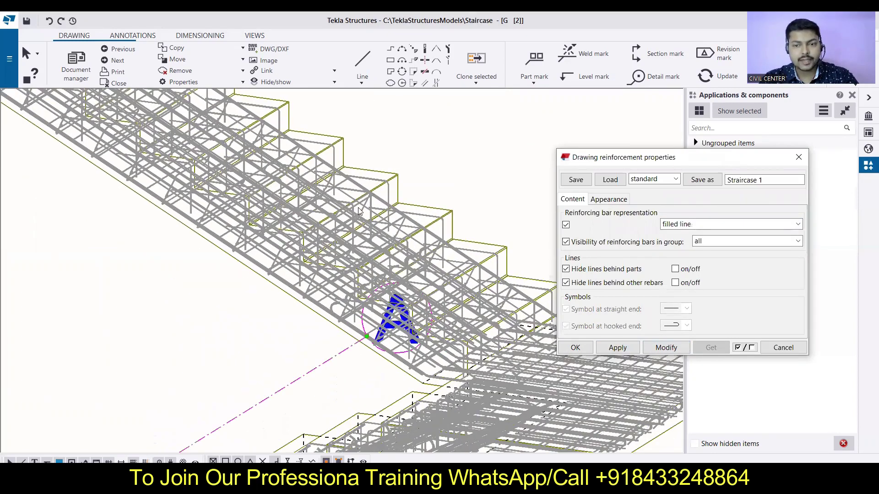
# - Try stick, then apply single line as the rebar representation, leaving hook symbols unchanged
pyautogui.click(704, 224)
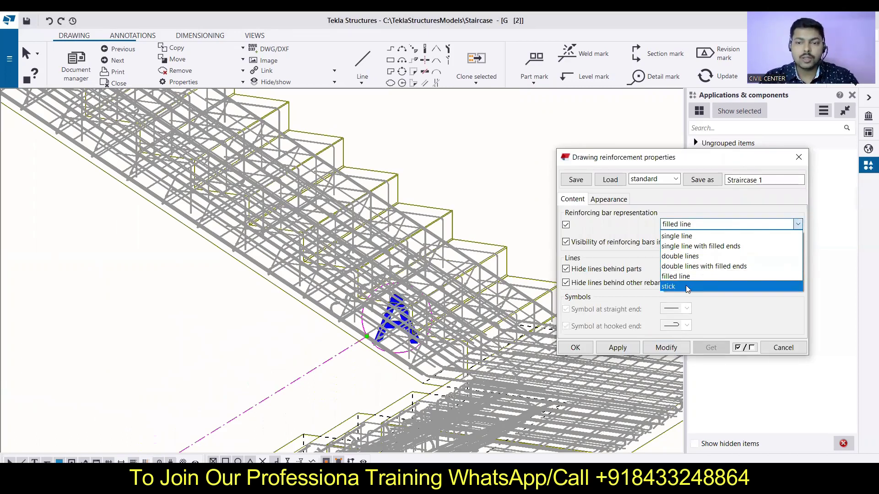
pyautogui.click(686, 286)
pyautogui.click(668, 349)
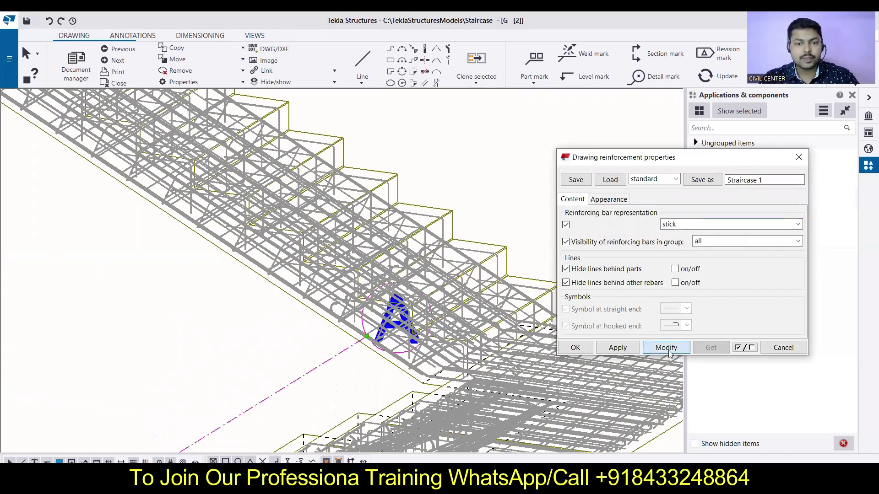
pyautogui.click(717, 226)
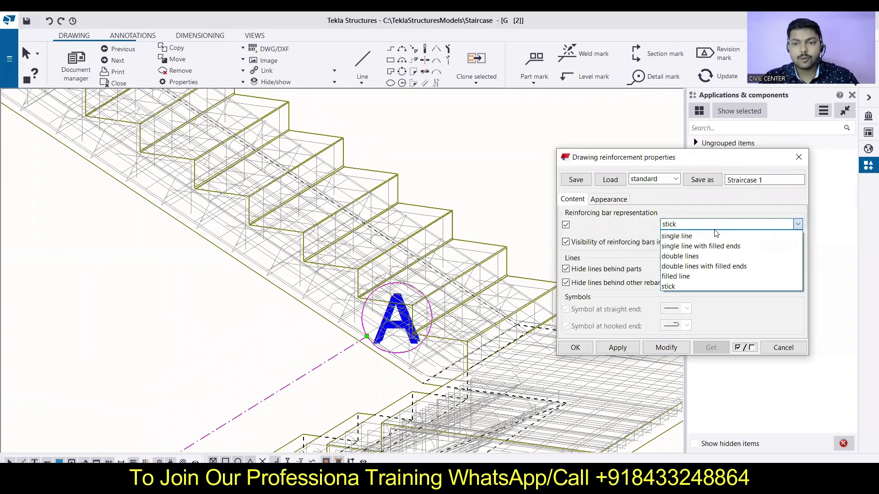
pyautogui.click(704, 236)
pyautogui.click(646, 349)
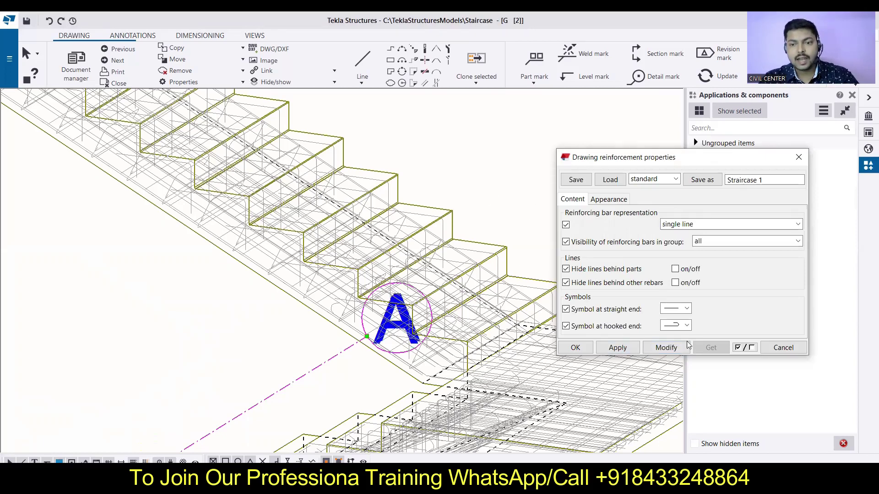
pyautogui.click(687, 326)
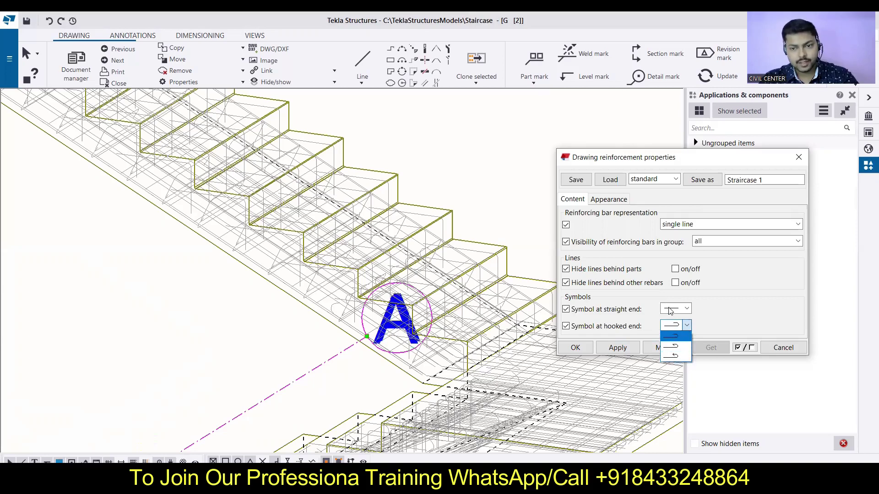
pyautogui.click(695, 161)
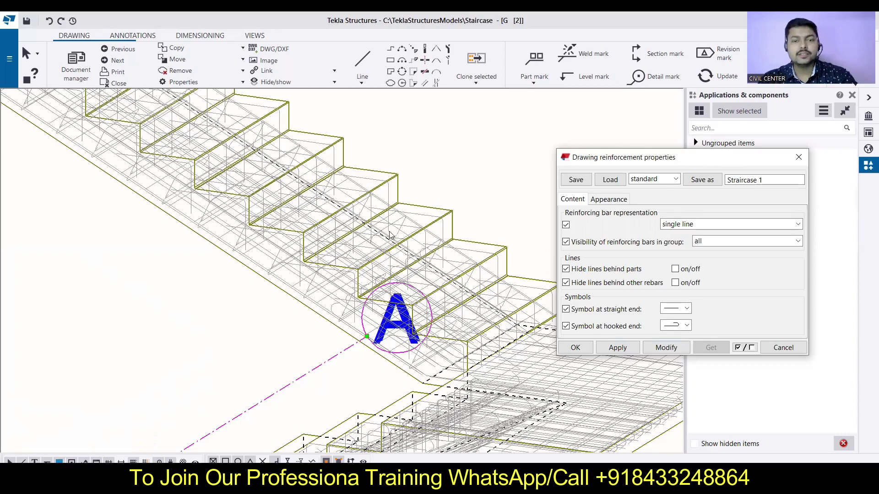
pyautogui.scroll(-3, 389, 235)
pyautogui.scroll(-2, 390, 235)
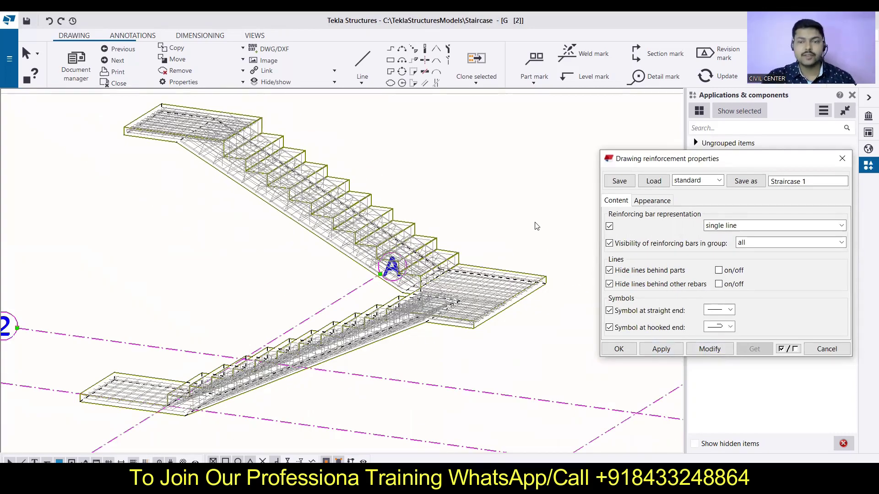
# - Colour the visible rebar lines green (after trying cyan) and keep the solid line type
pyautogui.click(651, 203)
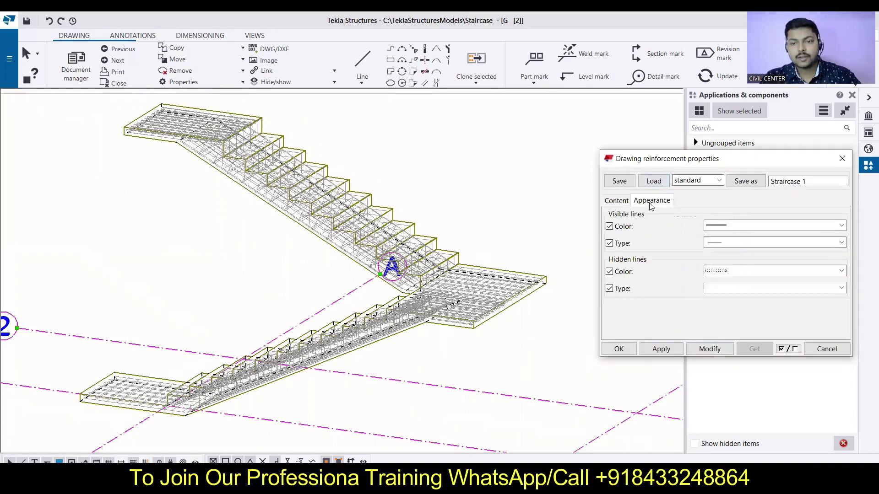
pyautogui.click(717, 226)
pyautogui.click(717, 275)
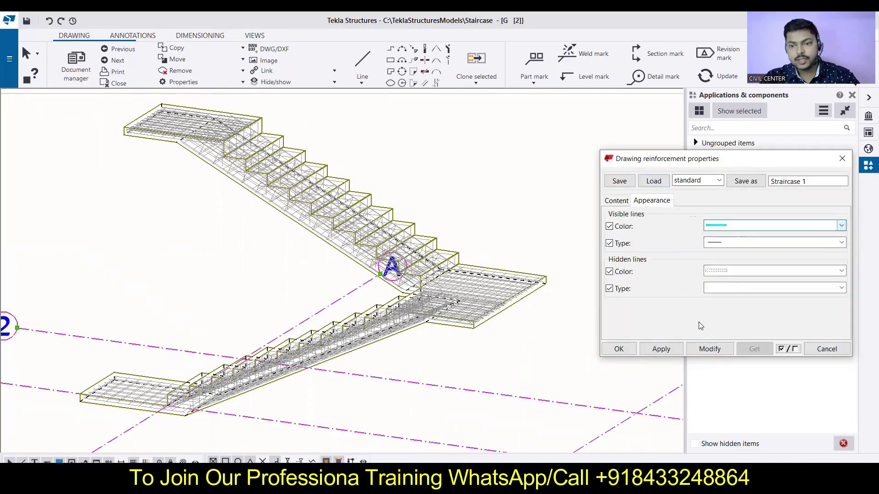
pyautogui.click(709, 350)
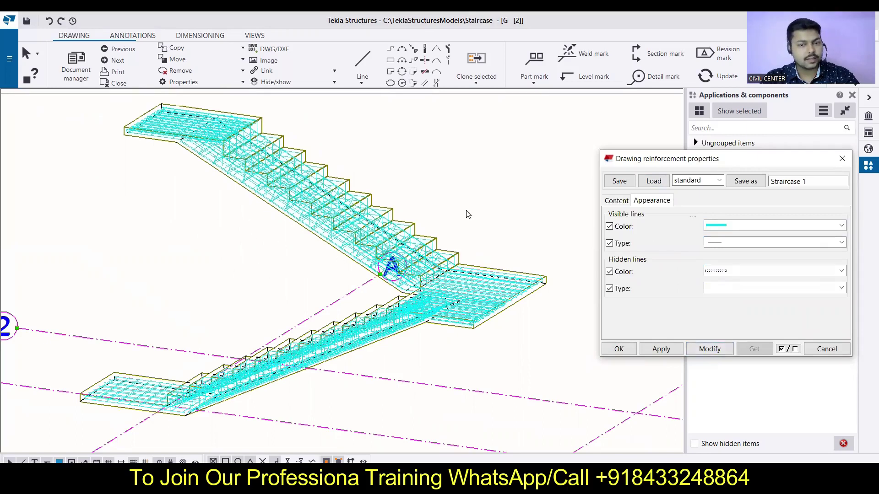
pyautogui.click(715, 226)
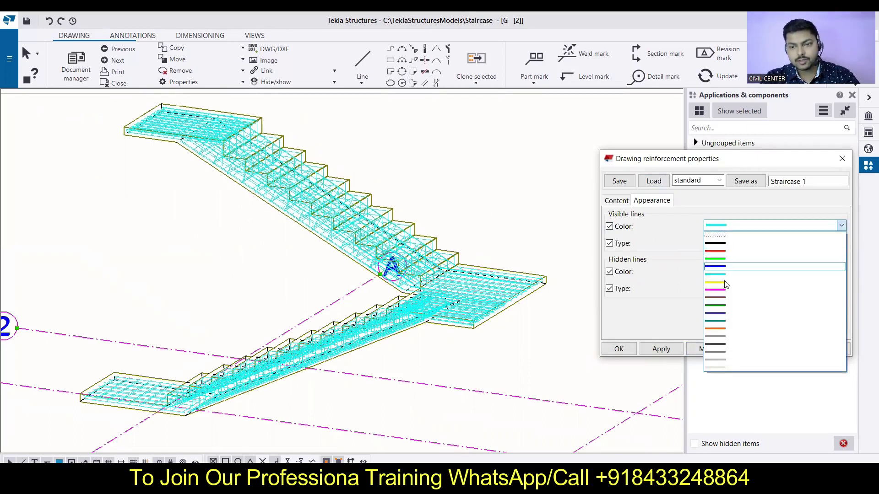
pyautogui.click(730, 305)
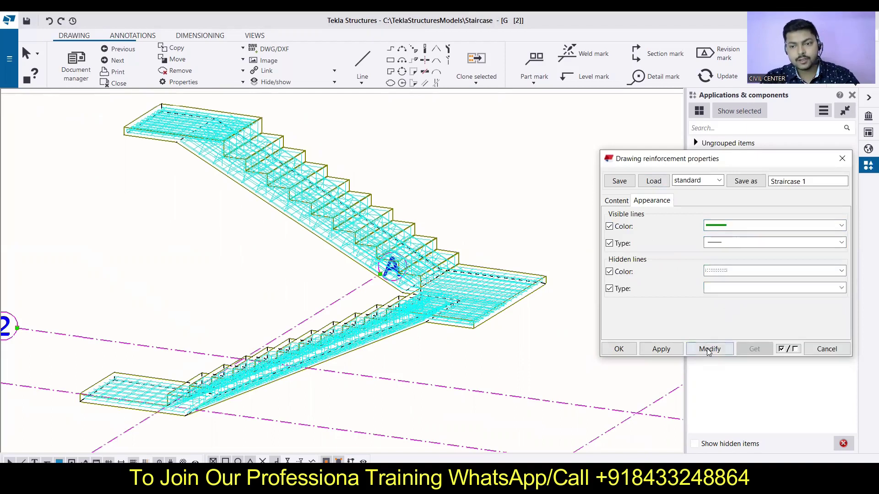
pyautogui.click(733, 243)
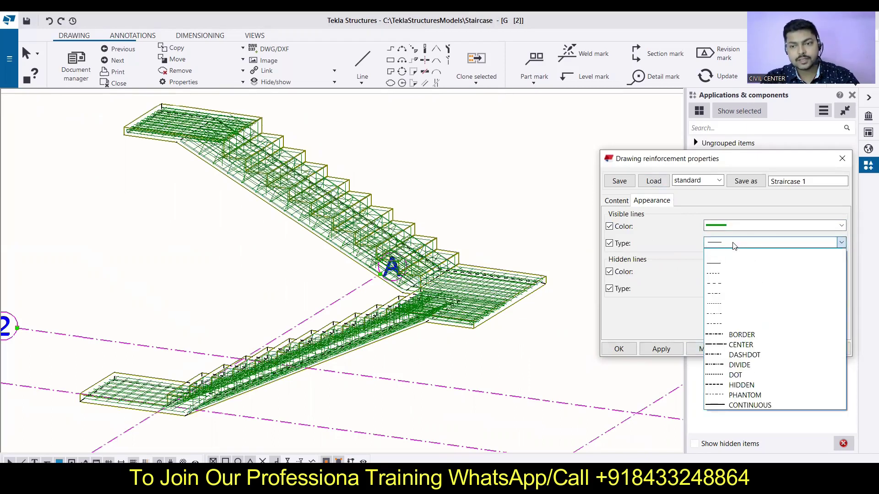
pyautogui.click(733, 245)
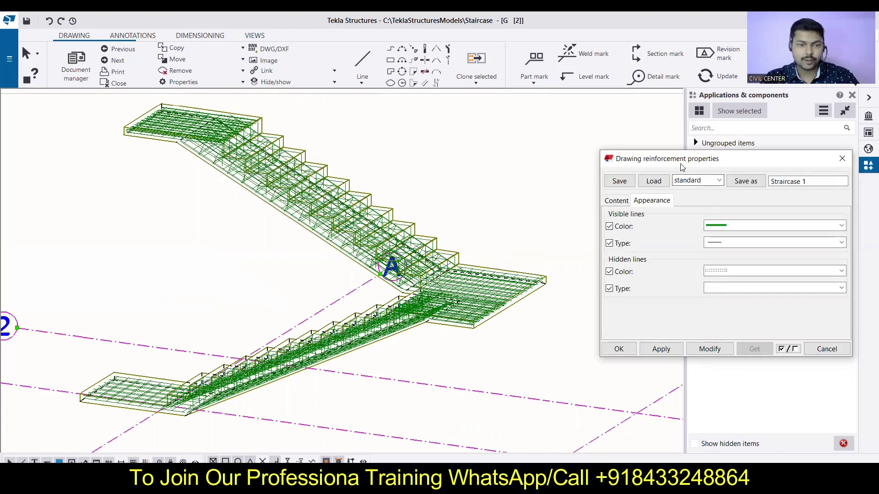
pyautogui.moveTo(682, 167); pyautogui.dragTo(639, 174)
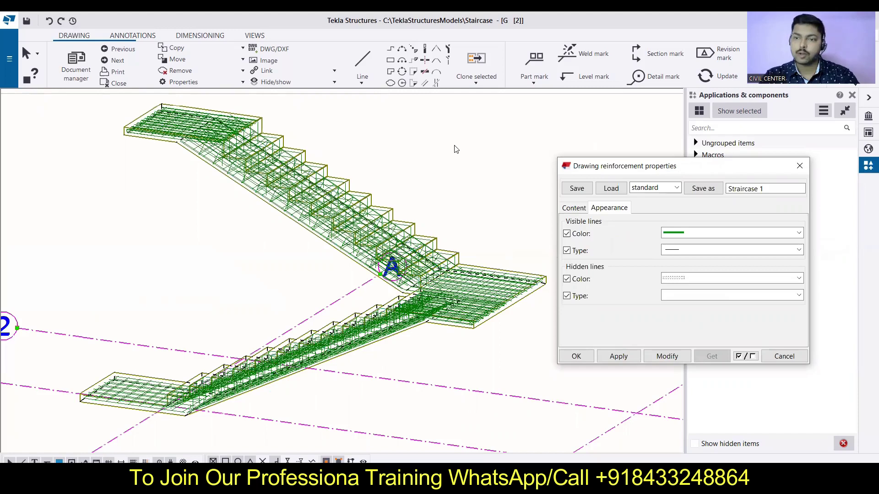
pyautogui.scroll(2, 309, 181)
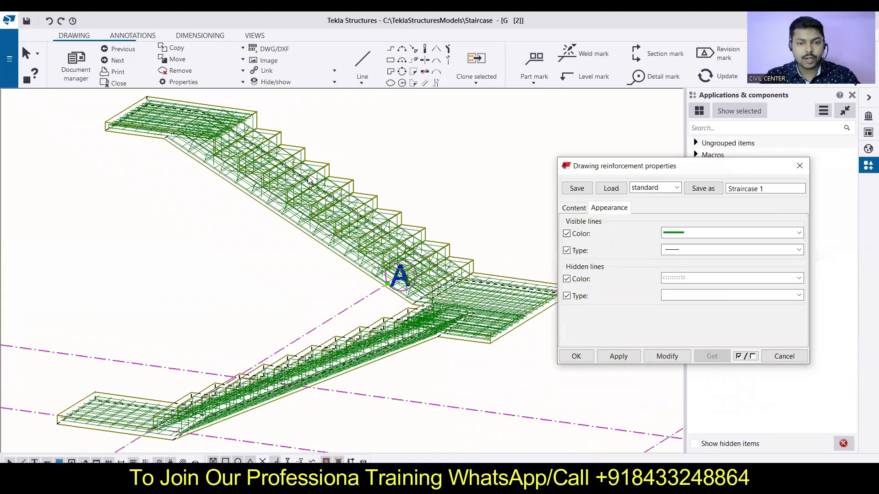
pyautogui.scroll(-2, 308, 181)
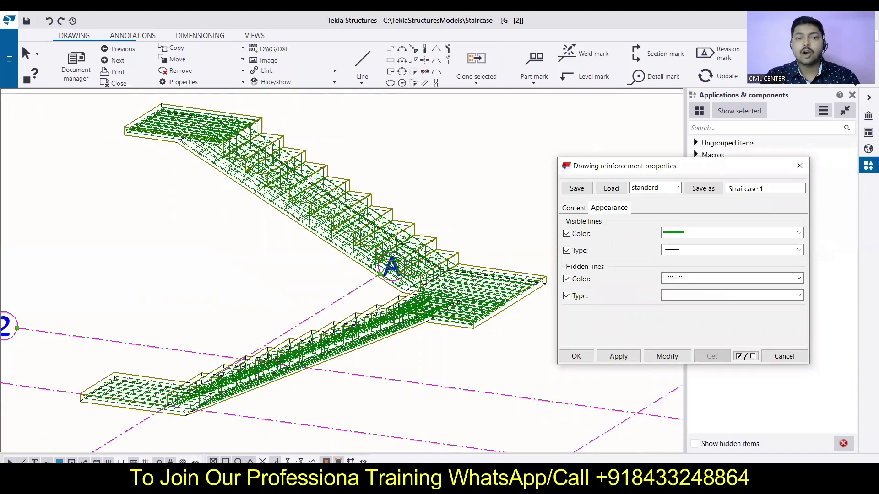